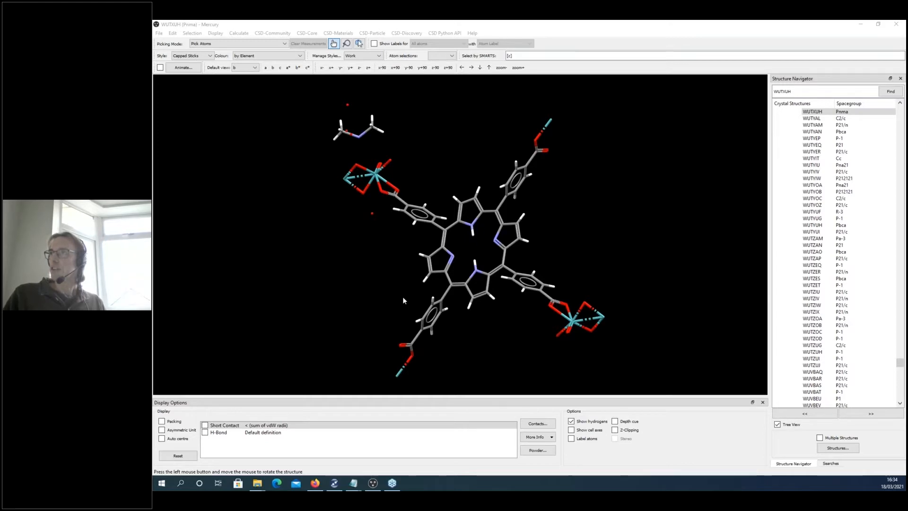
Step: Rotate the WUTXUH structure, calculate and display its voids using the contact surface, and inspect the channels and void volume
{"action": "left_click", "coordinate": [411, 291]}
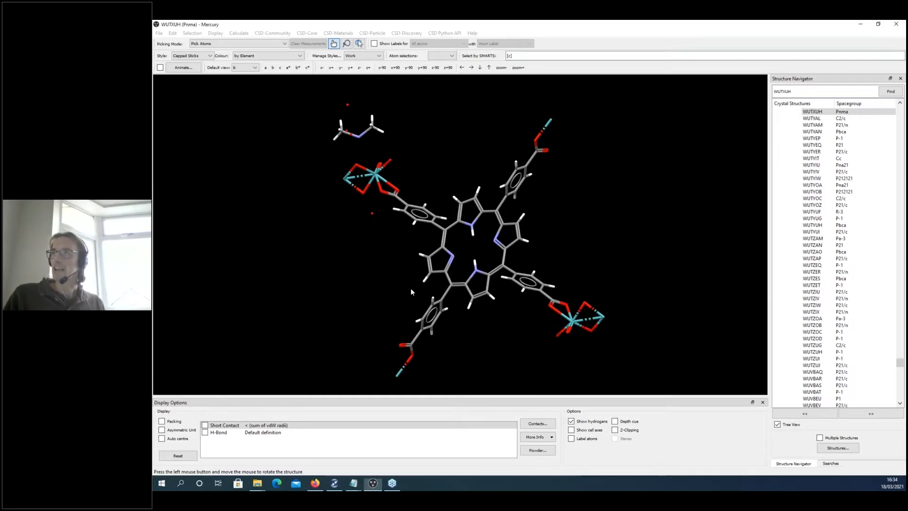
{"action": "left_click_drag", "start_coordinate": [410, 291], "coordinate": [463, 255]}
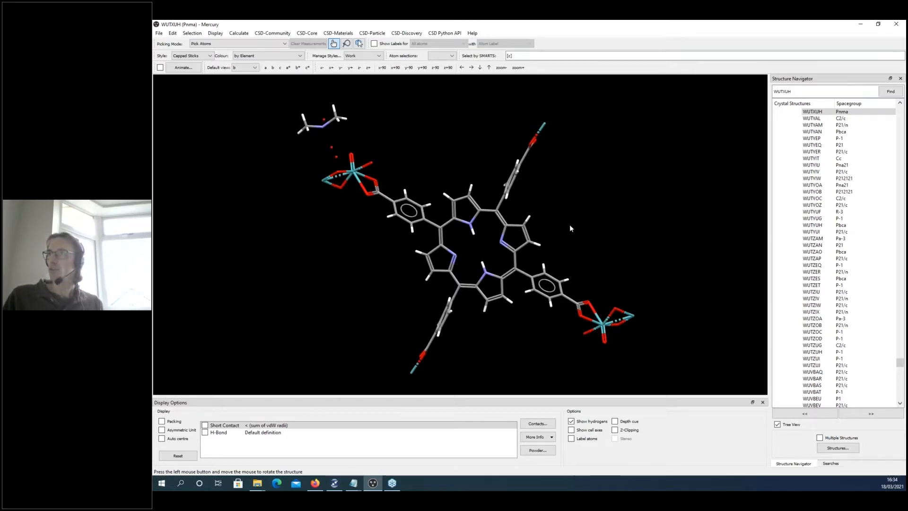
{"action": "left_click_drag", "start_coordinate": [570, 227], "coordinate": [323, 215]}
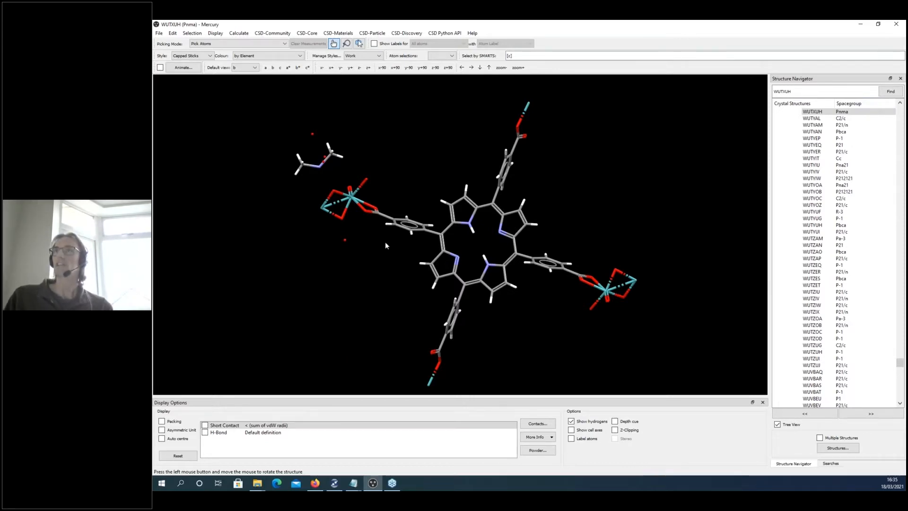
{"action": "left_click", "coordinate": [215, 34]}
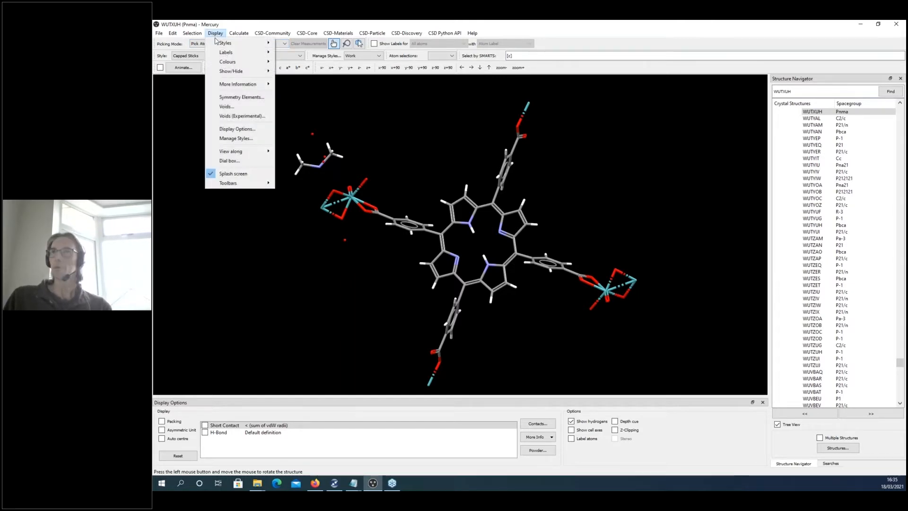
{"action": "left_click", "coordinate": [226, 107]}
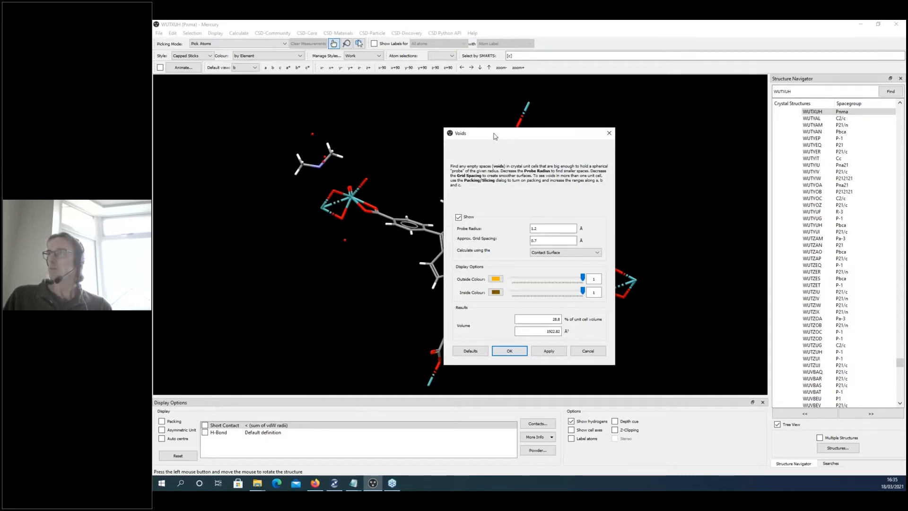
{"action": "left_click_drag", "start_coordinate": [494, 136], "coordinate": [409, 125]}
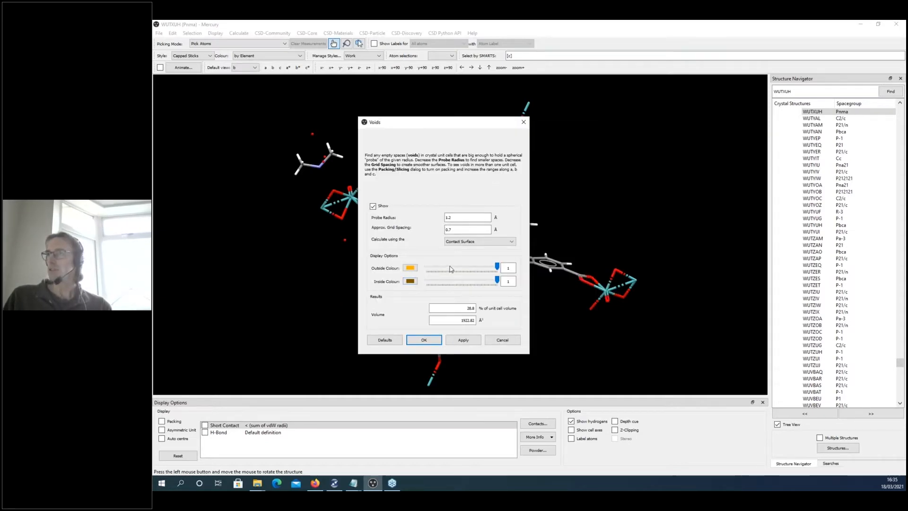
{"action": "left_click", "coordinate": [463, 339]}
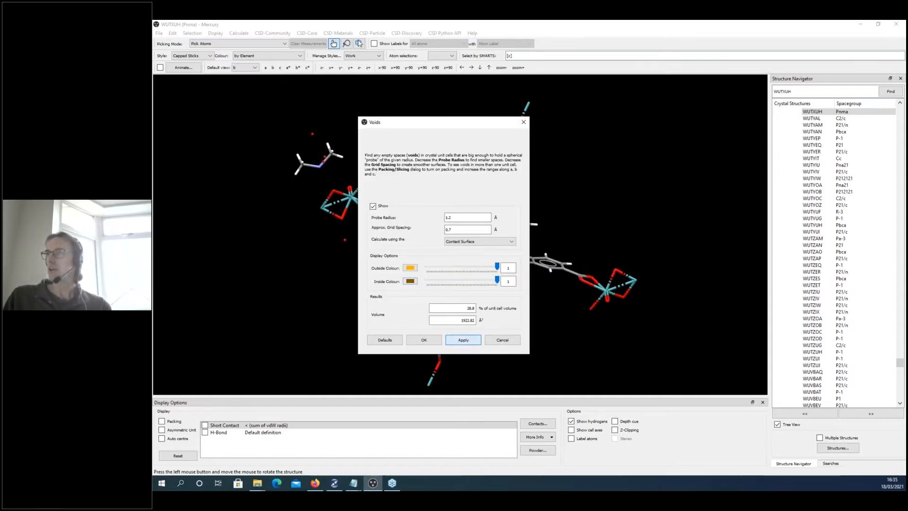
{"action": "left_click_drag", "start_coordinate": [432, 128], "coordinate": [606, 150]}
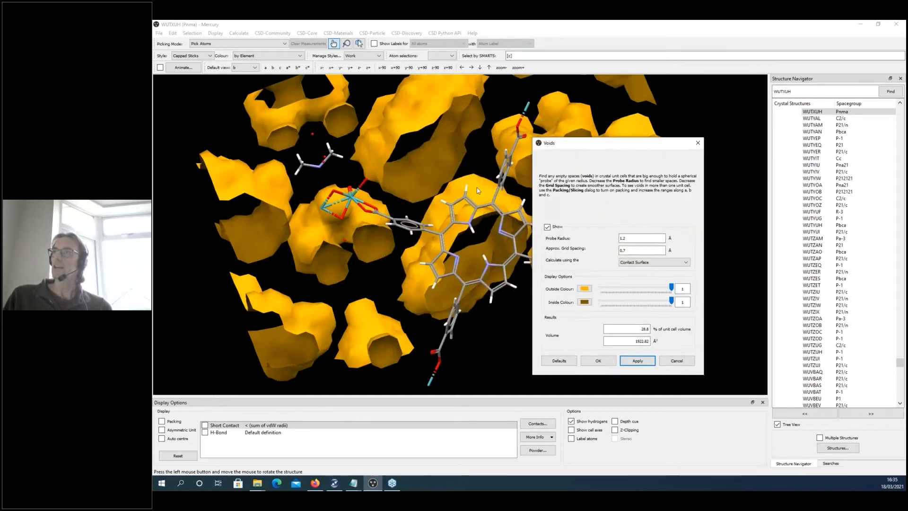
{"action": "left_click_drag", "start_coordinate": [476, 187], "coordinate": [527, 156]}
{"action": "left_click_drag", "start_coordinate": [614, 142], "coordinate": [521, 119]}
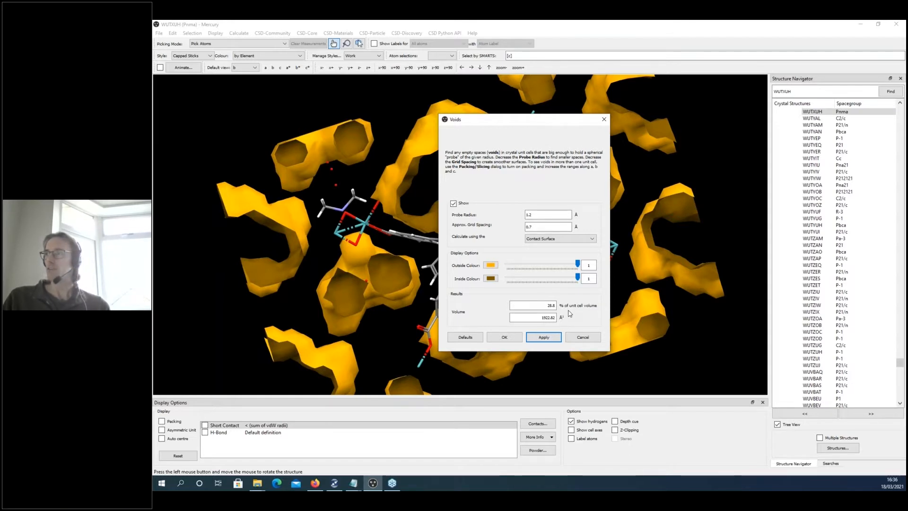
{"action": "left_click", "coordinate": [582, 339]}
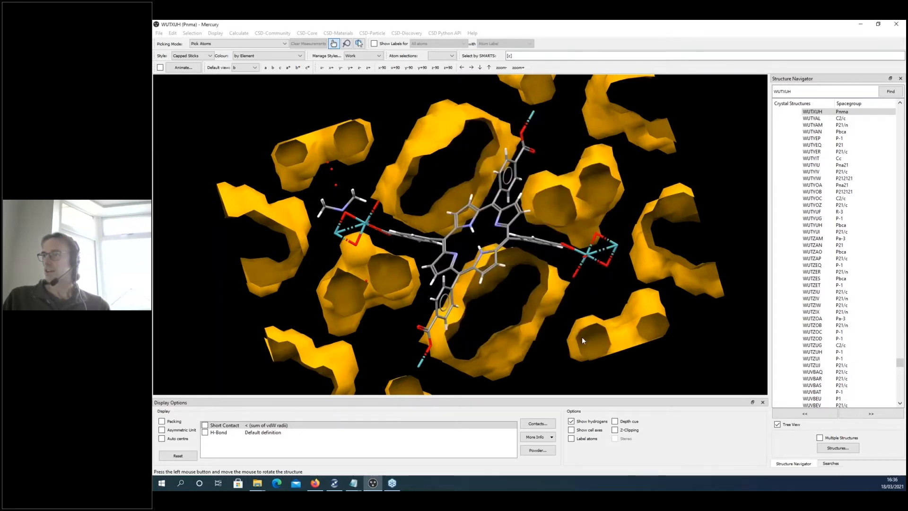
Step: Read the structure information for WUTXUH, including its formula, cell volume and disorder details, and close it
{"action": "left_click", "coordinate": [545, 442]}
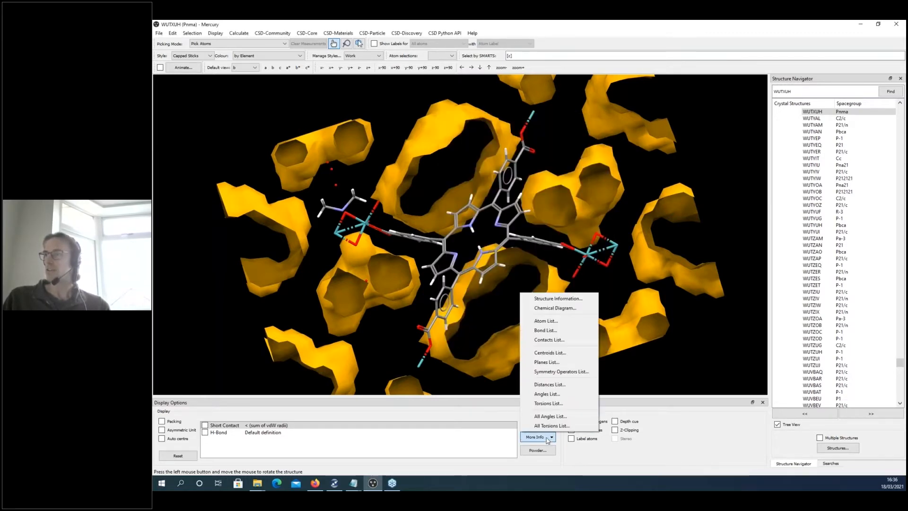
{"action": "left_click", "coordinate": [563, 298]}
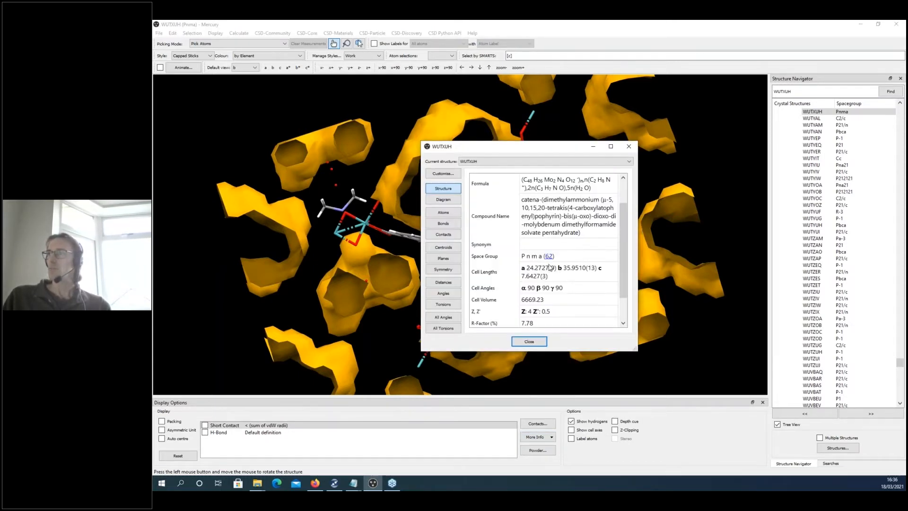
{"action": "left_click_drag", "start_coordinate": [623, 264], "coordinate": [623, 274]}
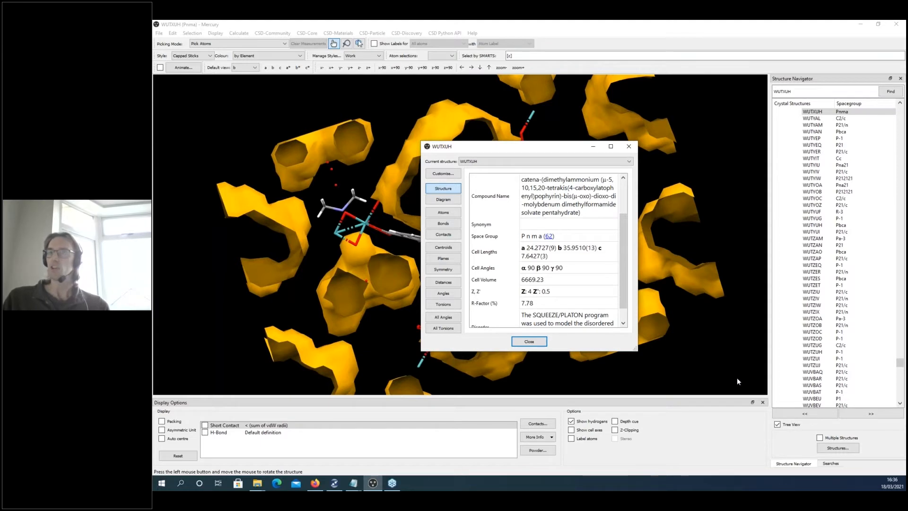
{"action": "left_click", "coordinate": [529, 342]}
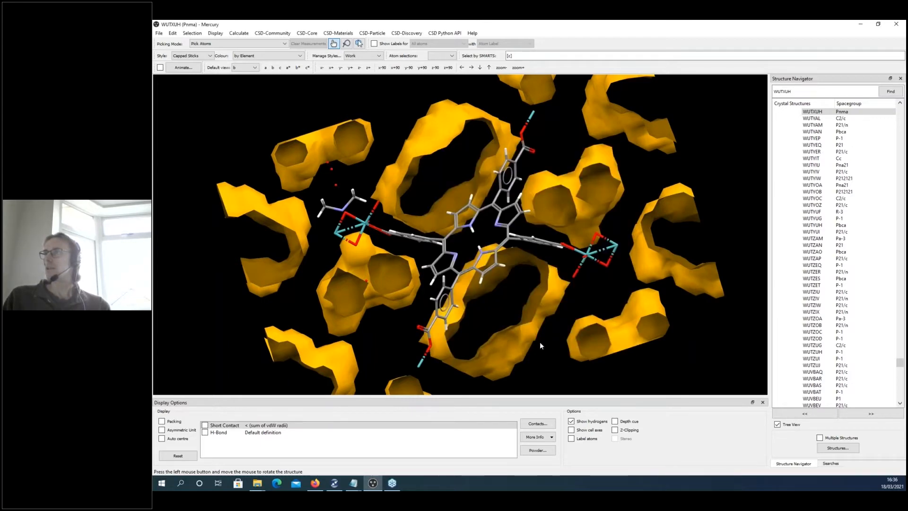
Step: Open the wutxuh_P1 structure file from the desktop, view the framework along the a axis and rotate it
{"action": "key", "text": "super+Down"}
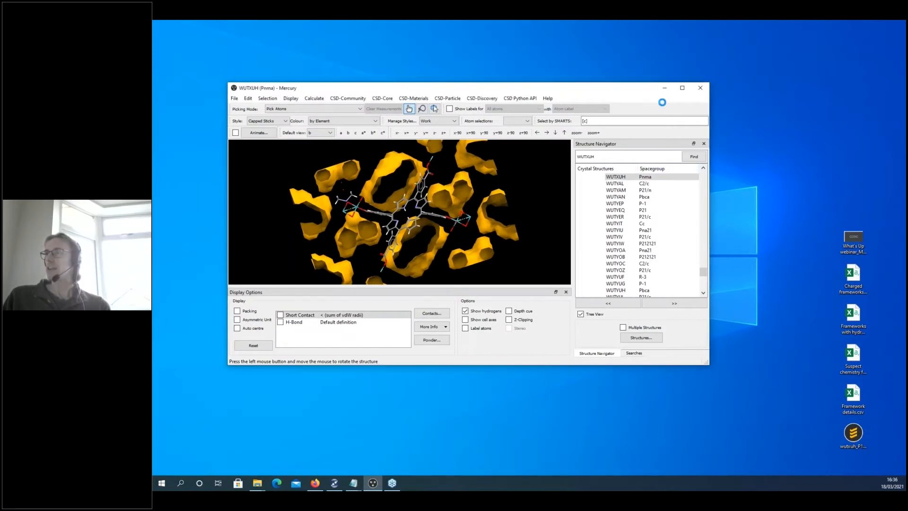
{"action": "left_click", "coordinate": [682, 89]}
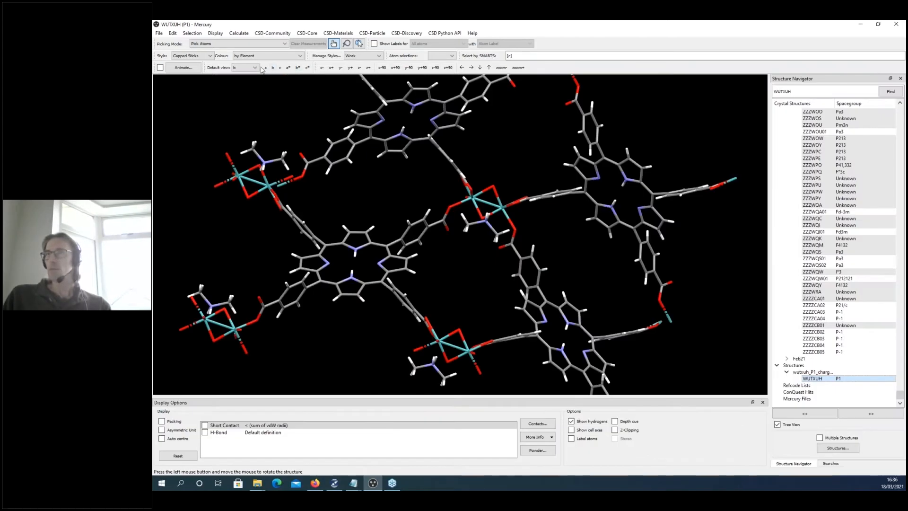
{"action": "left_click", "coordinate": [266, 68]}
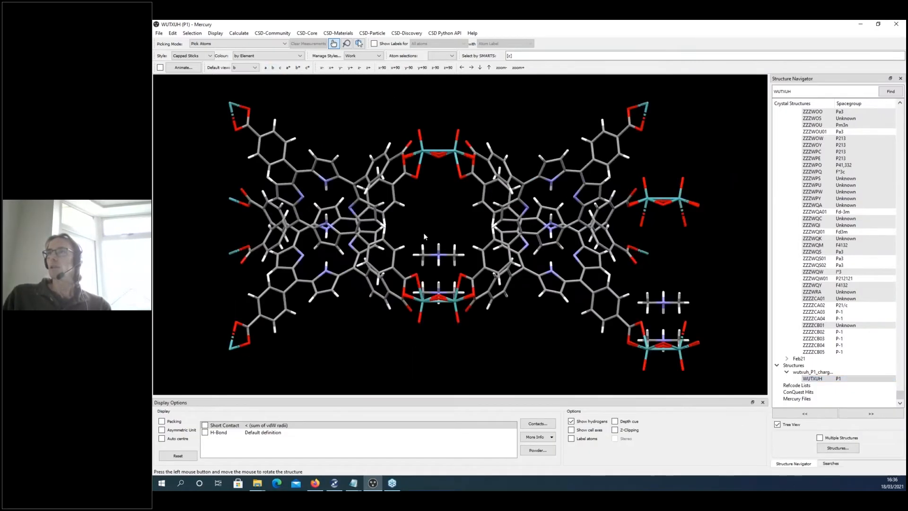
{"action": "left_click_drag", "start_coordinate": [423, 239], "coordinate": [506, 213]}
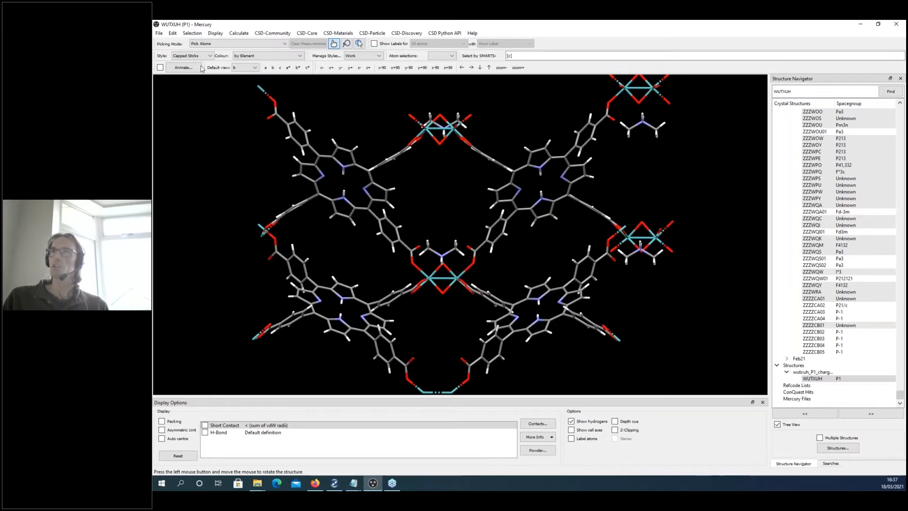
Step: Auto edit the P1 structure to identify polymeric bonds, guess unknown bond types, standardise aromatic and delocalised bonds and add missing H atoms
{"action": "left_click", "coordinate": [173, 33]}
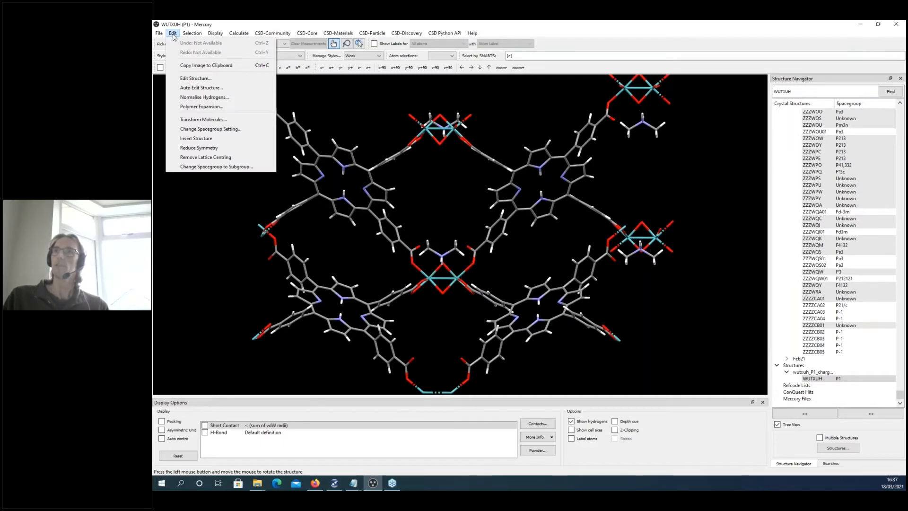
{"action": "left_click", "coordinate": [185, 90]}
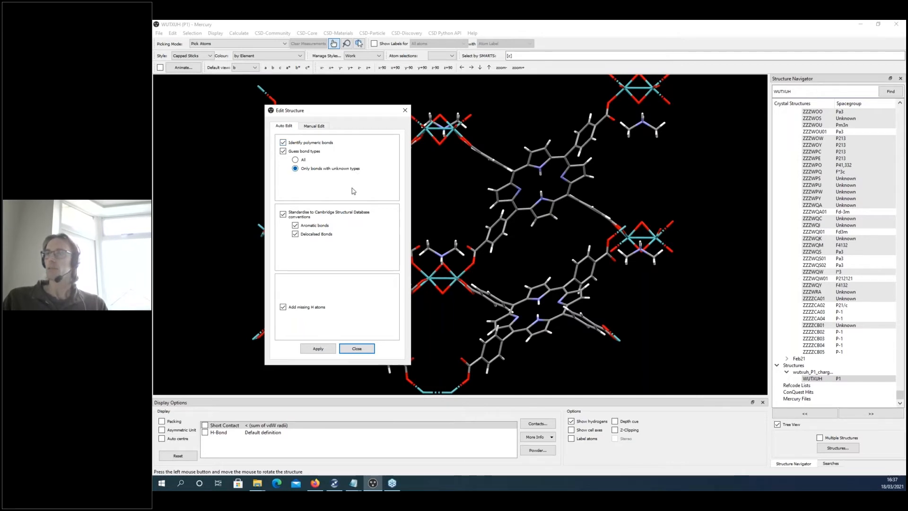
{"action": "left_click", "coordinate": [326, 350]}
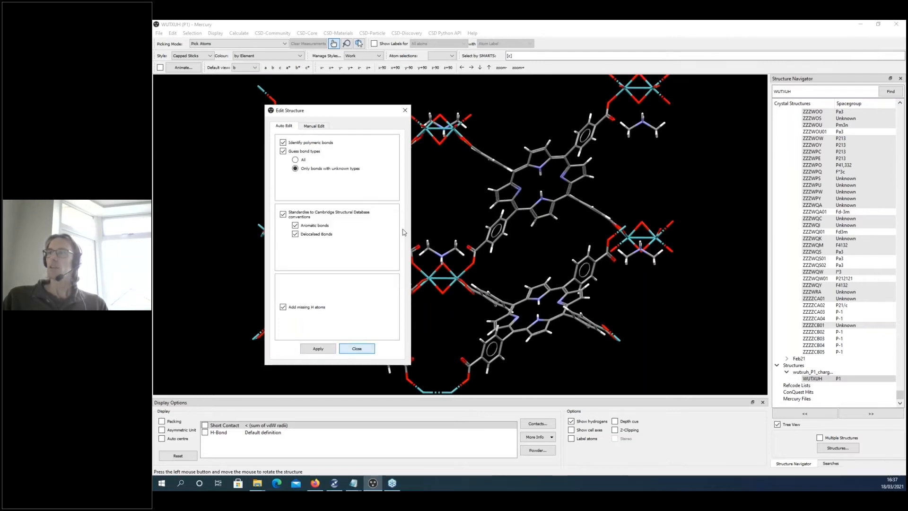
{"action": "key", "text": "Return"}
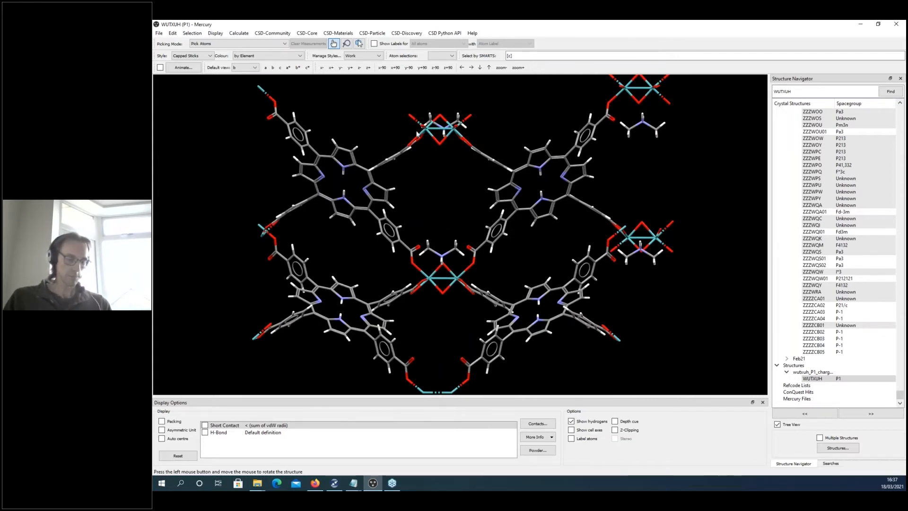
Step: Calculate the voids of the P1 structure using the contact surface and inspect the void surface and volume
{"action": "left_click", "coordinate": [215, 34]}
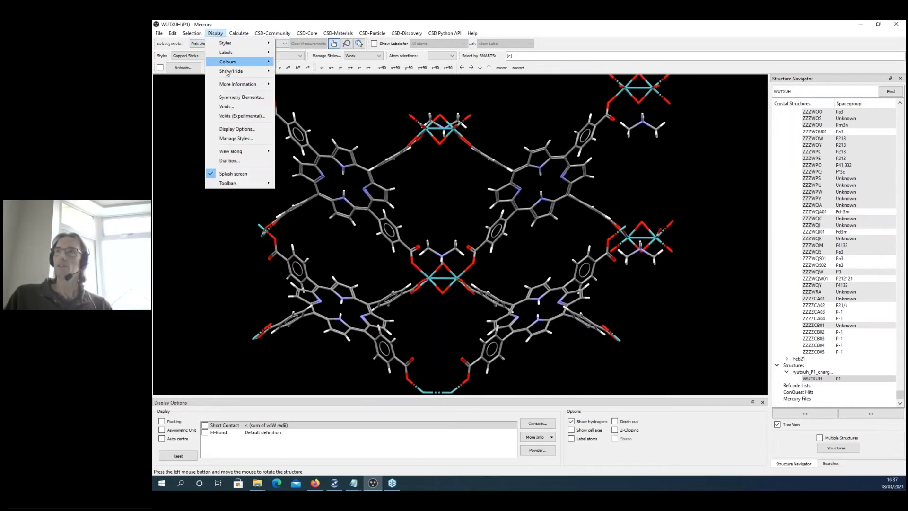
{"action": "left_click", "coordinate": [229, 108]}
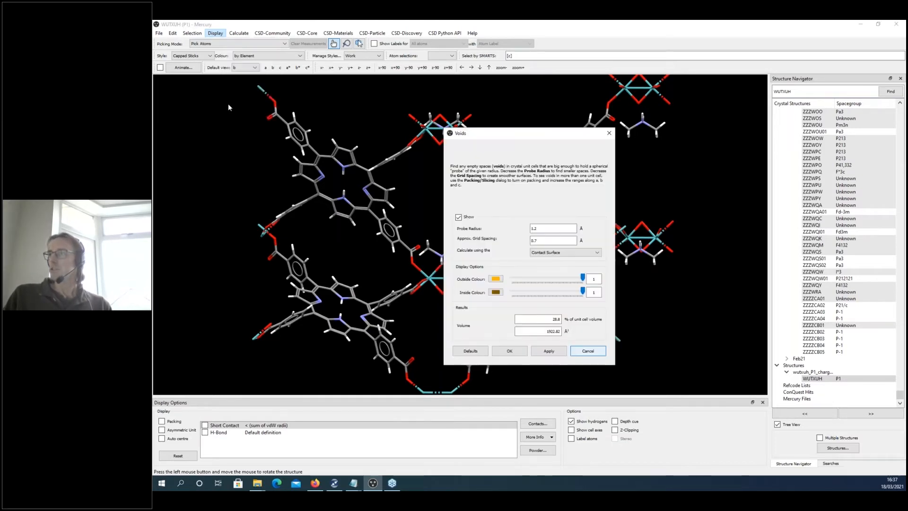
{"action": "left_click", "coordinate": [549, 351]}
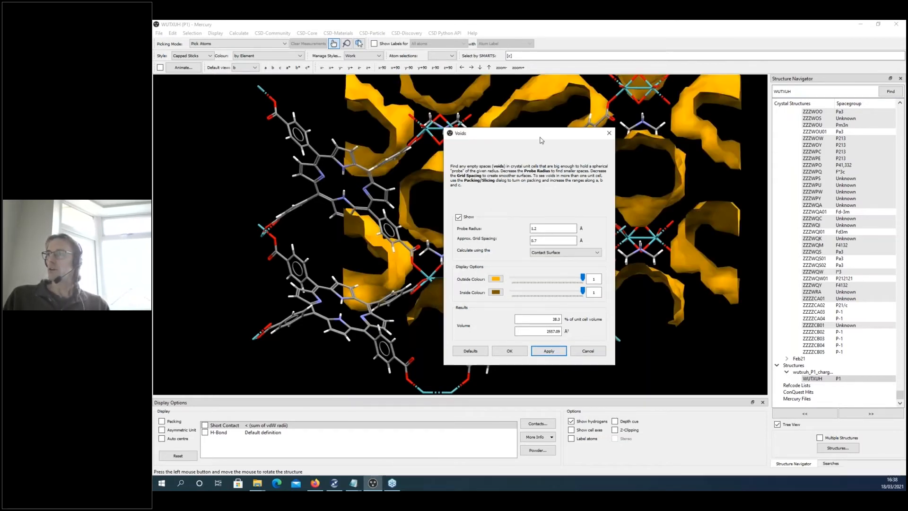
{"action": "left_click_drag", "start_coordinate": [502, 139], "coordinate": [492, 142]}
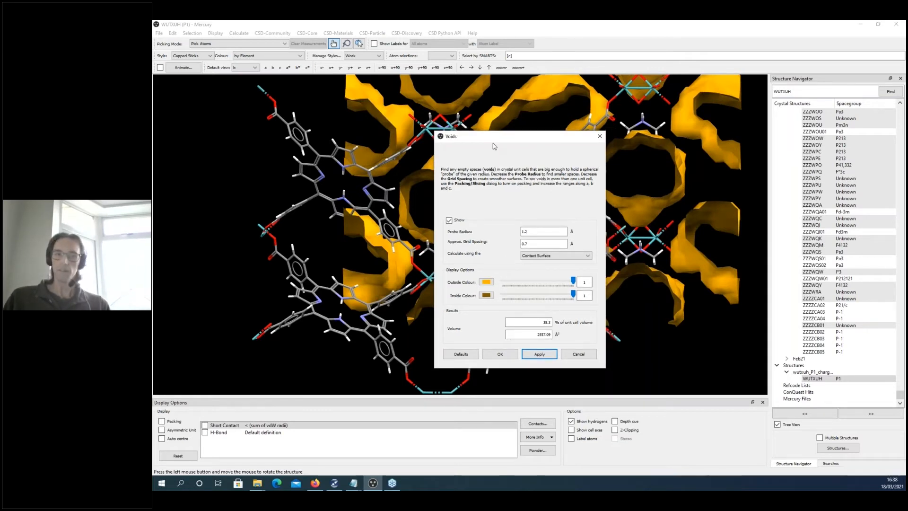
{"action": "left_click_drag", "start_coordinate": [492, 143], "coordinate": [277, 120]}
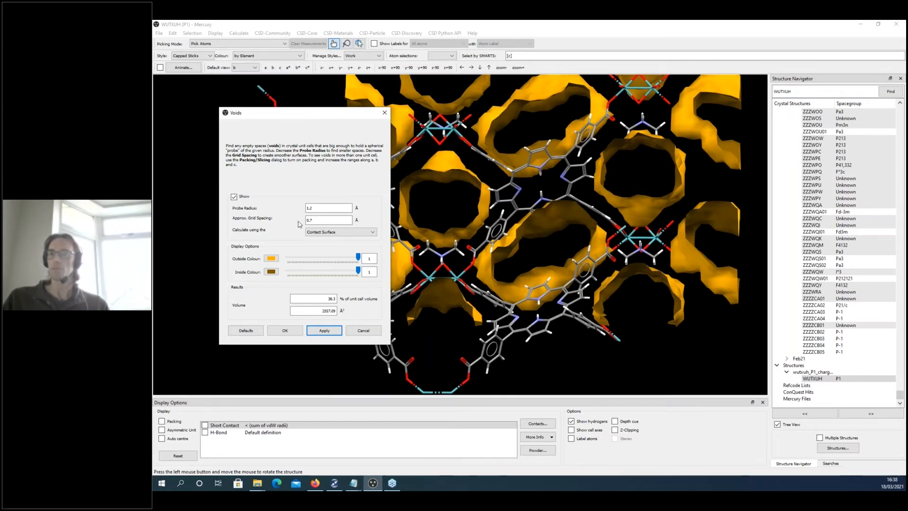
{"action": "left_click", "coordinate": [358, 332]}
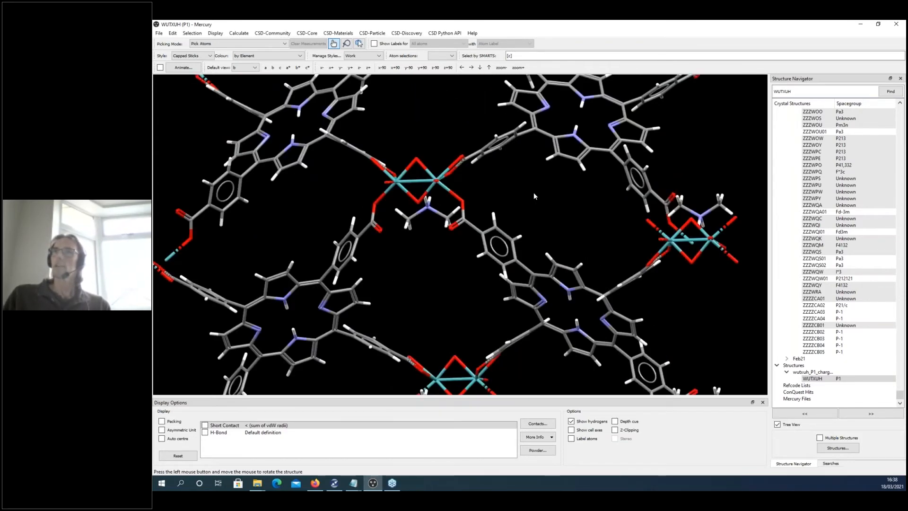
Step: Expand the P1 framework by a whole unit at a terminal metal atom using Polymer Expansion's expand-at-selection mode
{"action": "left_click", "coordinate": [173, 33]}
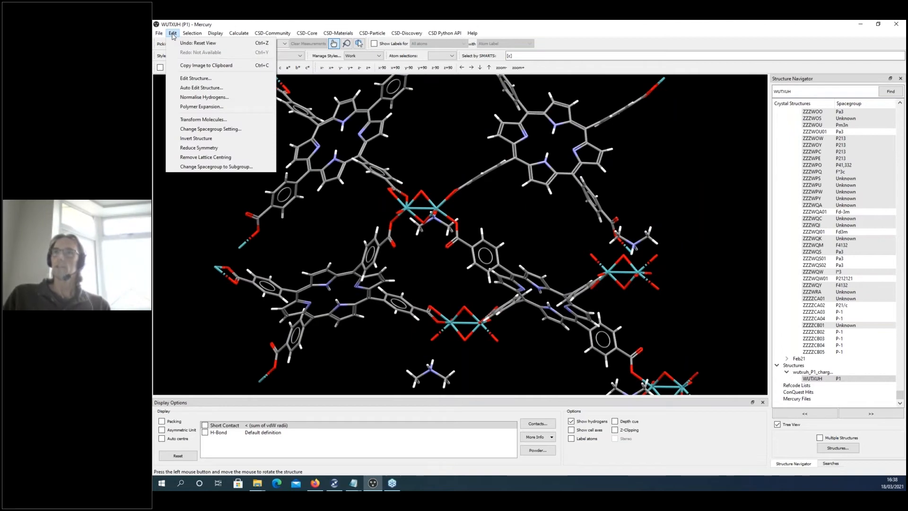
{"action": "left_click", "coordinate": [188, 105]}
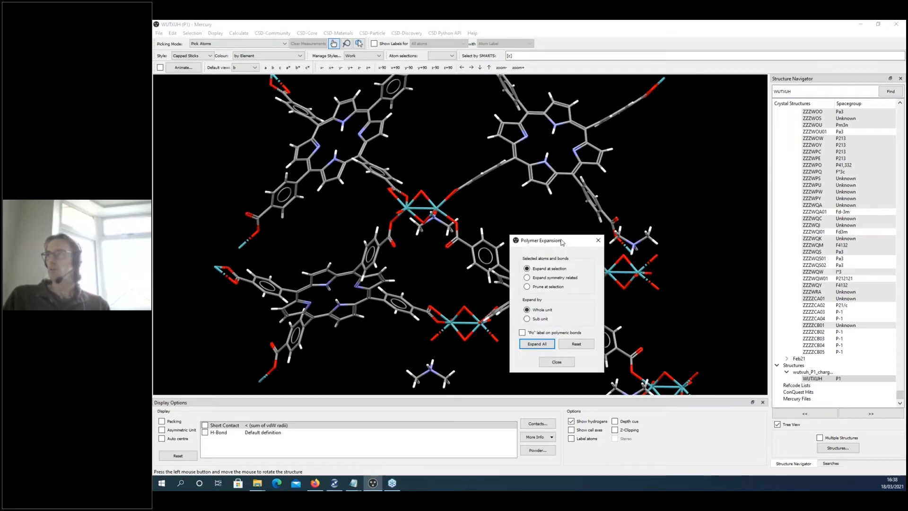
{"action": "left_click_drag", "start_coordinate": [557, 241], "coordinate": [516, 183]}
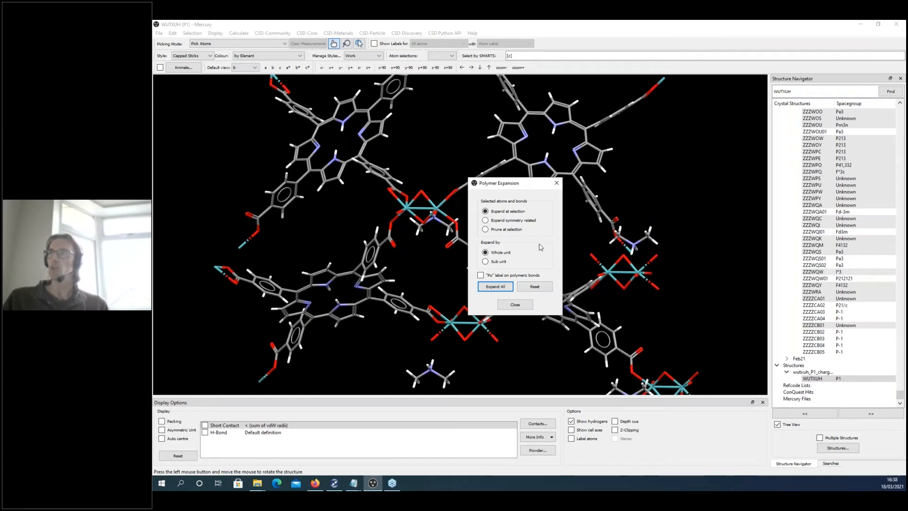
{"action": "left_click", "coordinate": [674, 184]}
{"action": "left_click_drag", "start_coordinate": [673, 183], "coordinate": [455, 203]}
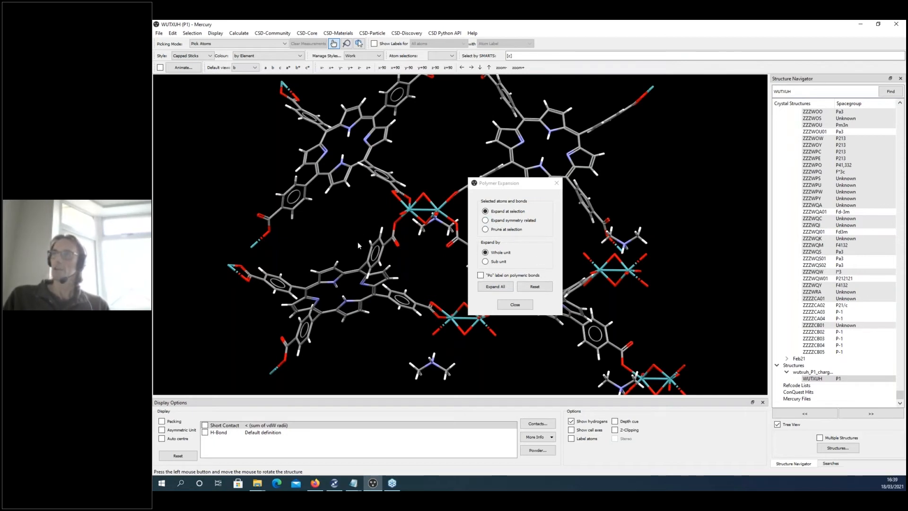
{"action": "left_click", "coordinate": [252, 248]}
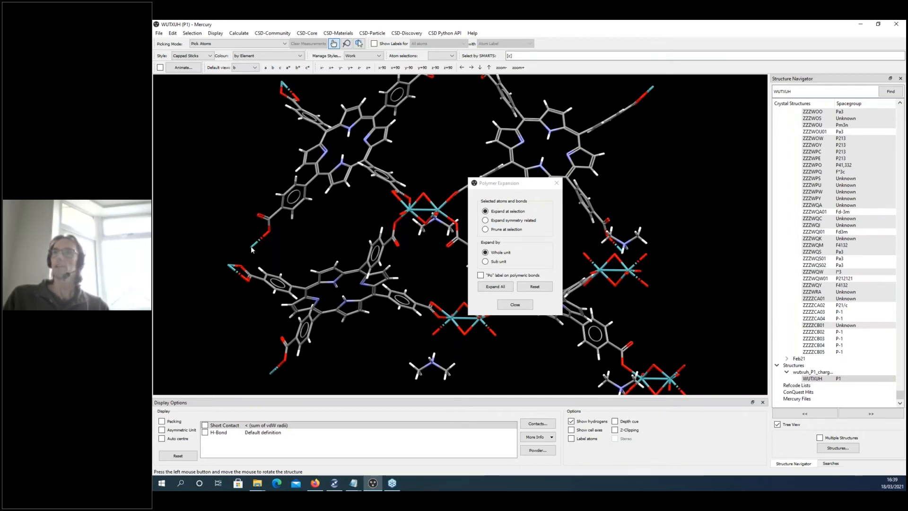
{"action": "scroll", "coordinate": [274, 301], "scroll_direction": "down", "scroll_amount": 3}
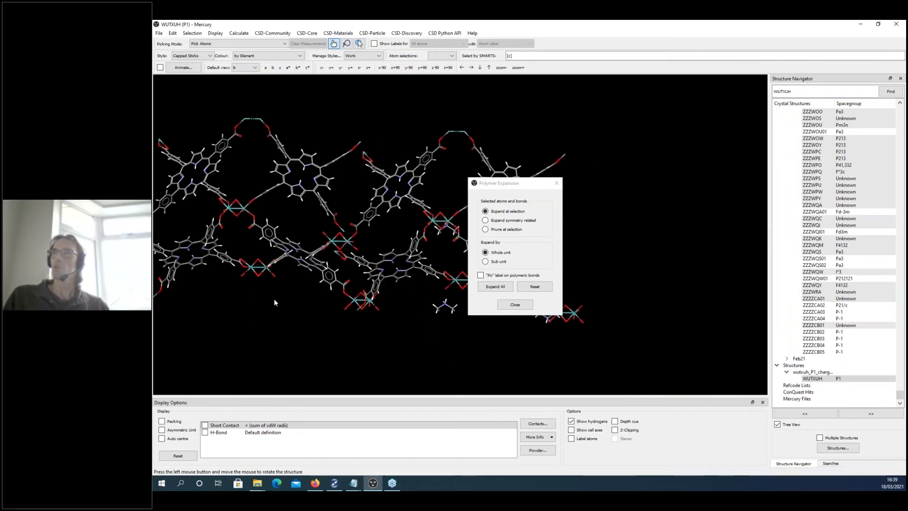
{"action": "scroll", "coordinate": [274, 299], "scroll_direction": "down", "scroll_amount": 1}
{"action": "left_click", "coordinate": [495, 286]}
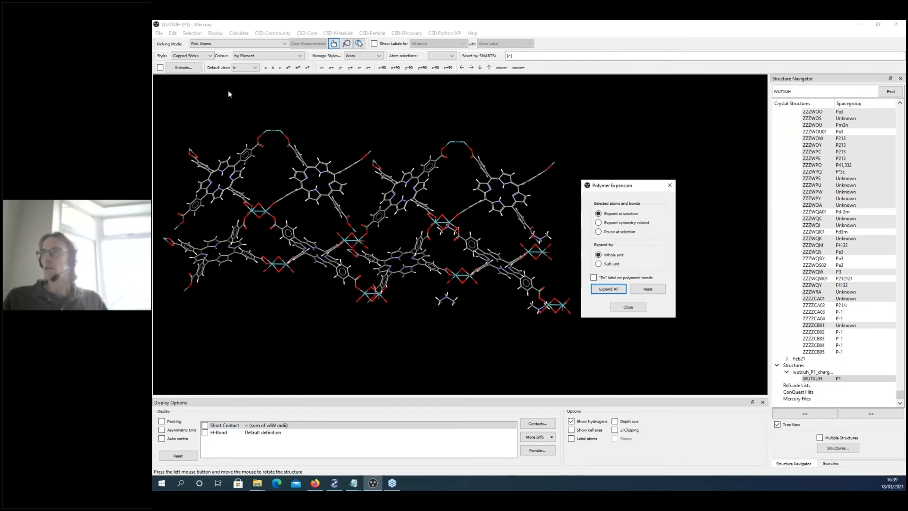
Step: Undo the whole-unit polymer expansion of the P1 framework and rotate the remaining structure
{"action": "left_click", "coordinate": [178, 35]}
{"action": "left_click", "coordinate": [178, 35]}
{"action": "left_click_drag", "start_coordinate": [369, 208], "coordinate": [428, 242]}
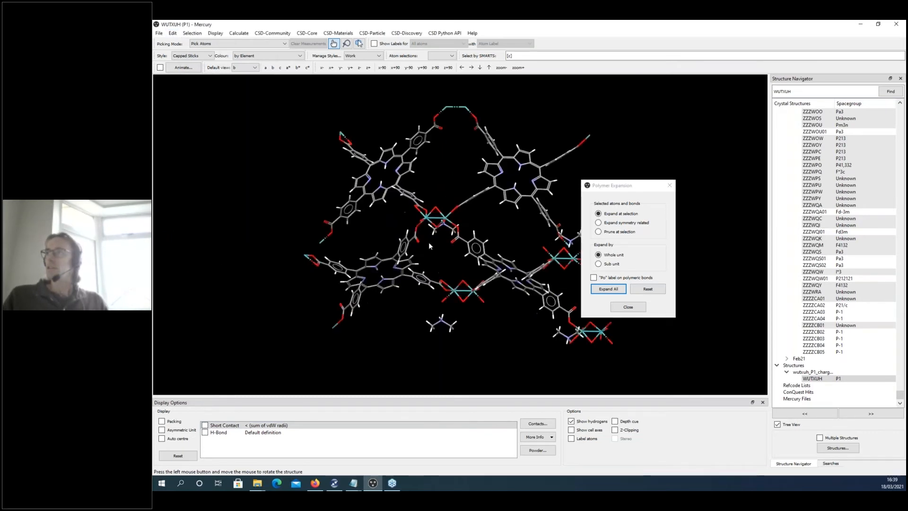
Step: Expand the framework at the outer terminal metal atoms by sub unit twice, and undo the second expansion
{"action": "left_click", "coordinate": [598, 265]}
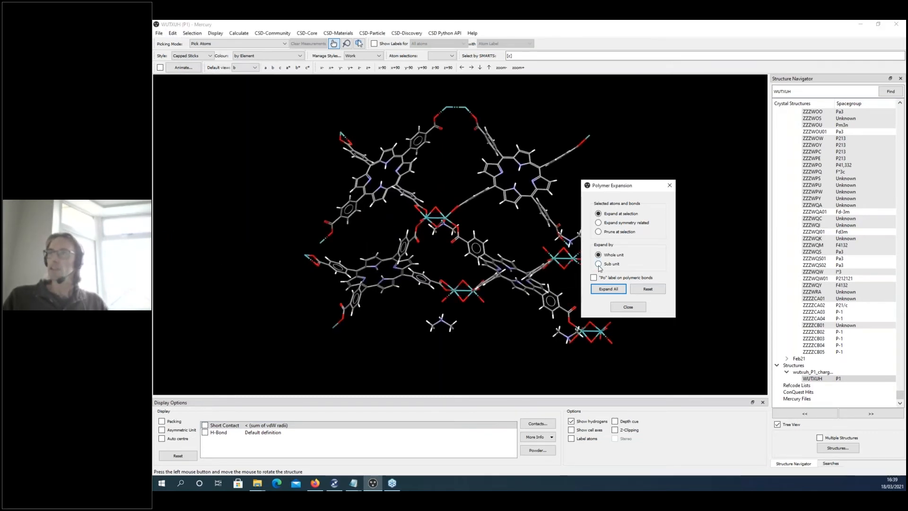
{"action": "left_click", "coordinate": [320, 243]}
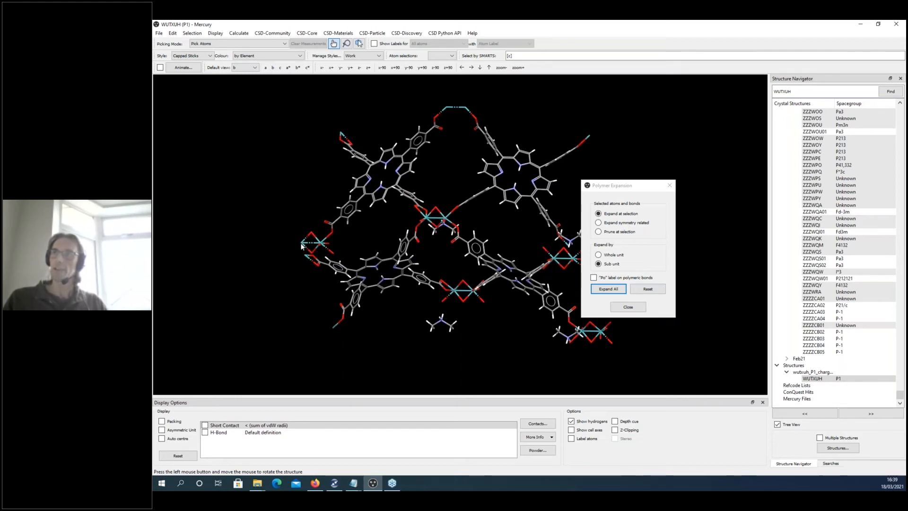
{"action": "left_click", "coordinate": [302, 244]}
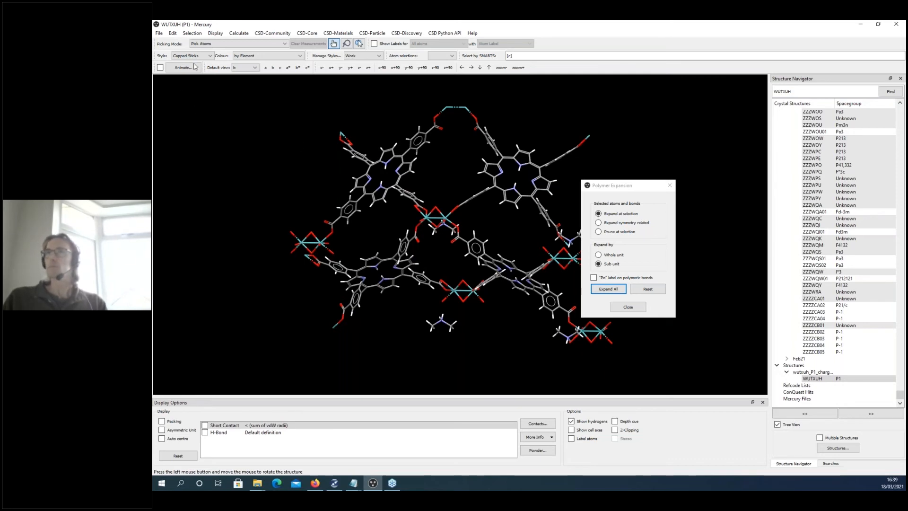
{"action": "left_click", "coordinate": [173, 33]}
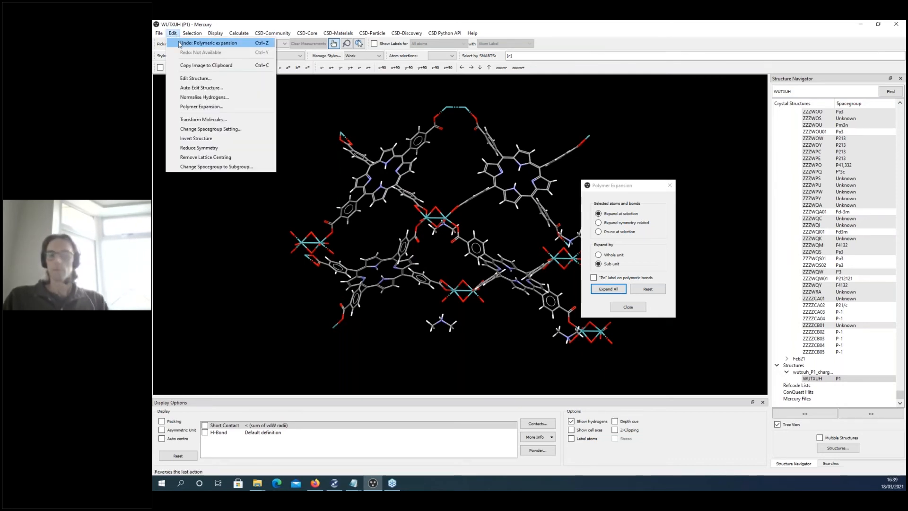
{"action": "left_click", "coordinate": [203, 43]}
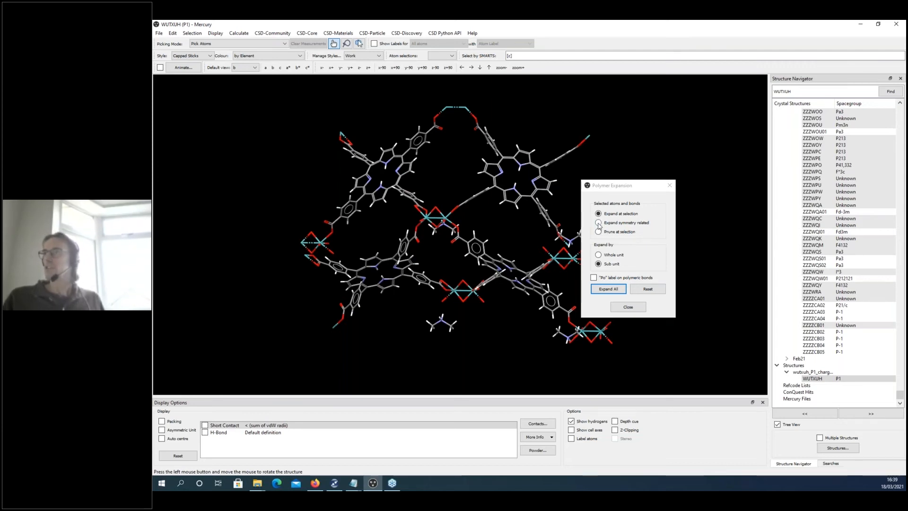
Step: Expand the symmetry-related positions of the outer terminal metal atom by whole unit and inspect the framework from several angles
{"action": "left_click", "coordinate": [598, 254]}
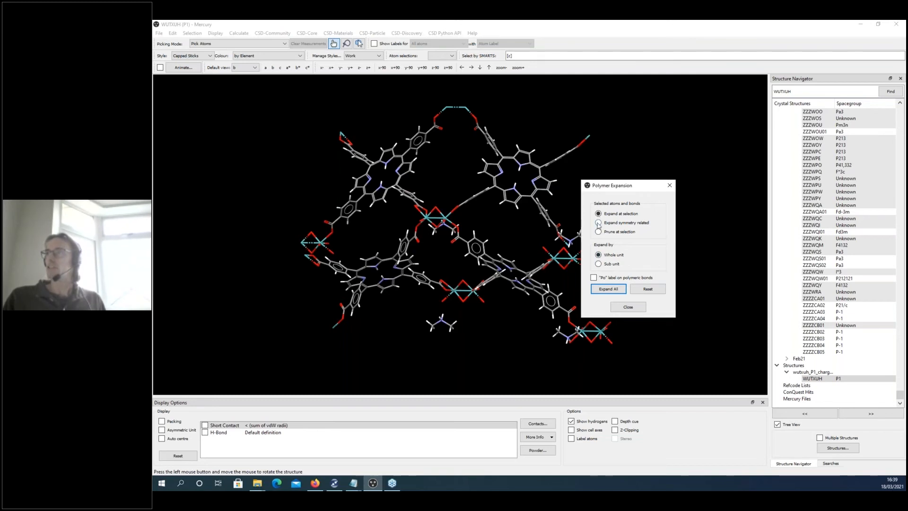
{"action": "left_click", "coordinate": [598, 222]}
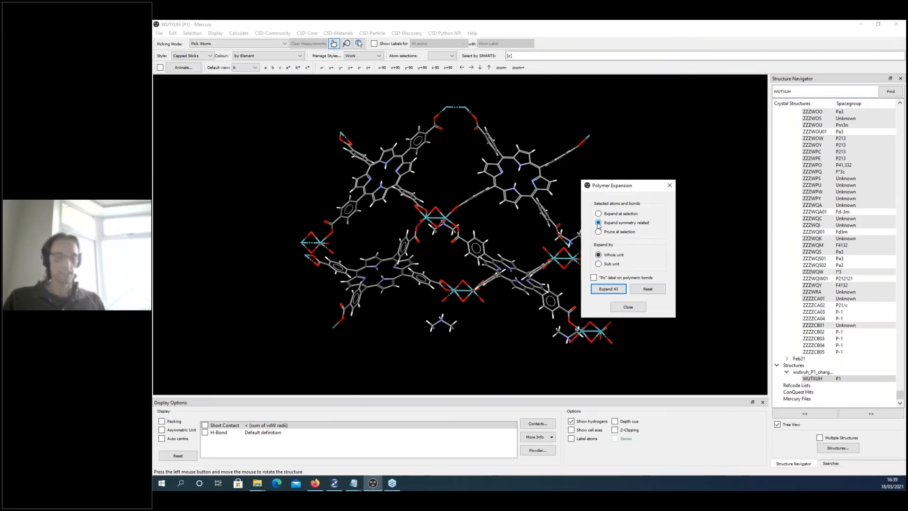
{"action": "left_click", "coordinate": [303, 245]}
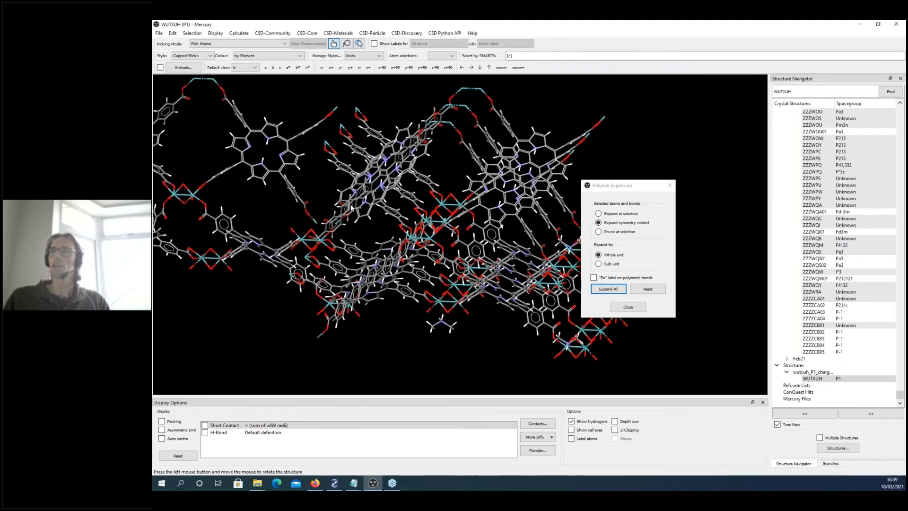
{"action": "left_click_drag", "start_coordinate": [351, 208], "coordinate": [471, 223]}
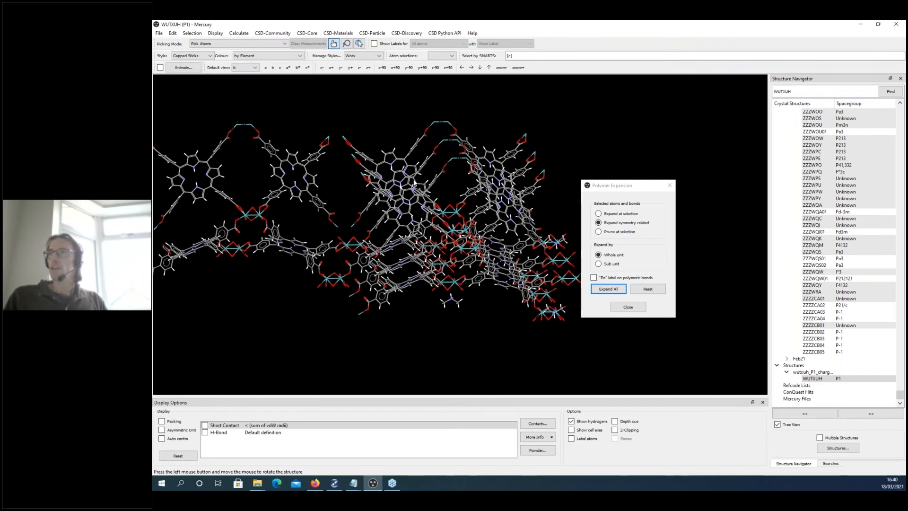
{"action": "left_click_drag", "start_coordinate": [413, 182], "coordinate": [570, 257]}
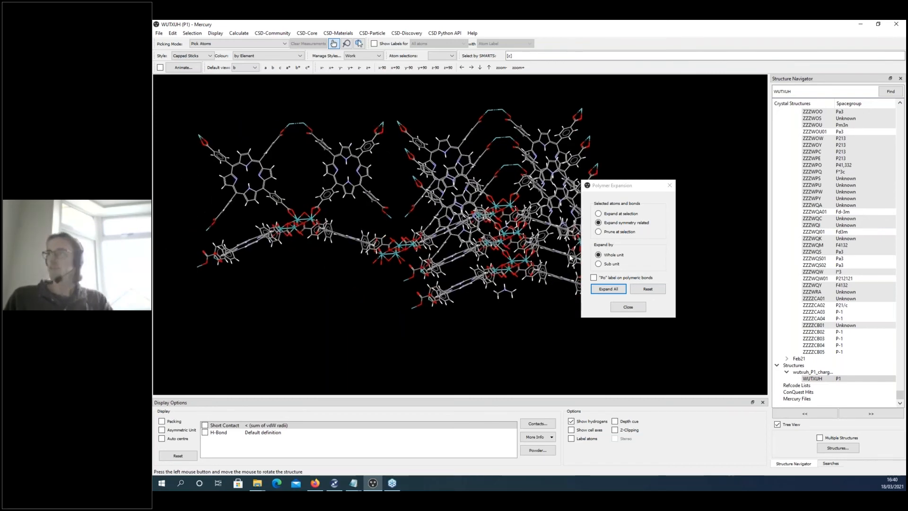
Step: Prune a terminal atom and the outlying porphyrin section from the expanded framework using prune-at-selection mode
{"action": "left_click", "coordinate": [598, 232]}
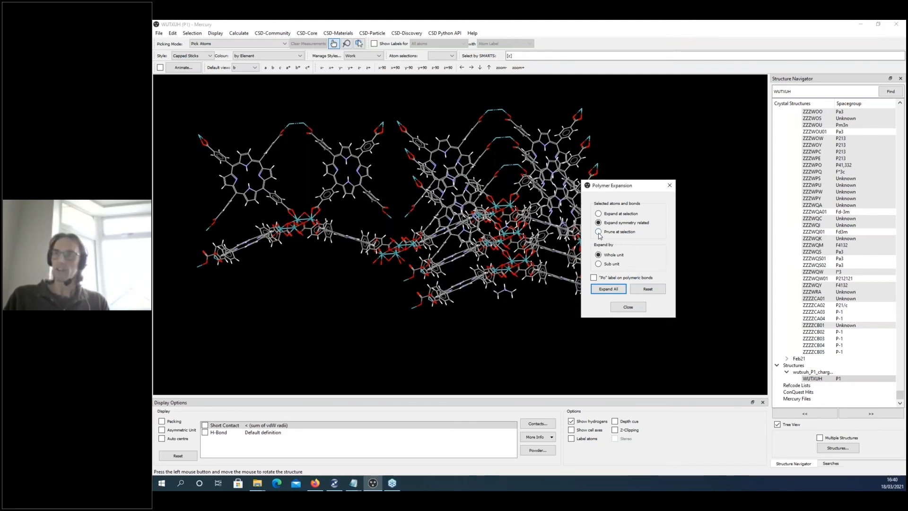
{"action": "left_click", "coordinate": [206, 262]}
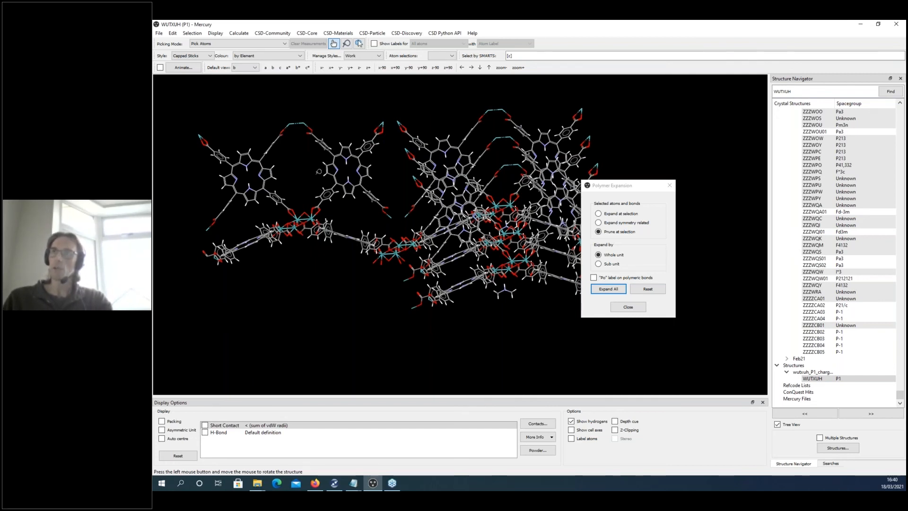
{"action": "left_click", "coordinate": [347, 44]}
{"action": "mouse_move", "coordinate": [319, 170]}
{"action": "left_mouse_down"}
{"action": "mouse_move", "coordinate": [334, 112]}
{"action": "mouse_move", "coordinate": [319, 169]}
{"action": "left_mouse_up"}
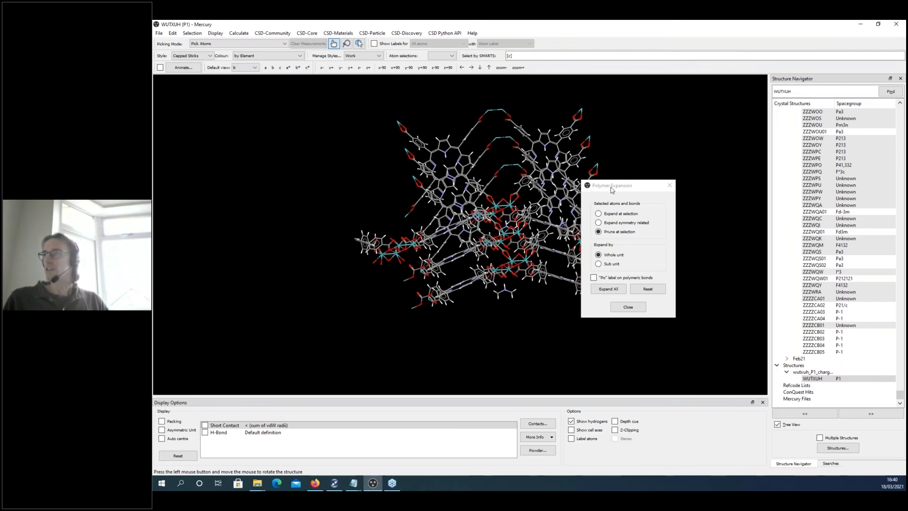
Step: Move the Polymer Expansion dialog clear of the framework and expand all polymeric atoms by whole unit
{"action": "left_click_drag", "start_coordinate": [610, 189], "coordinate": [686, 173]}
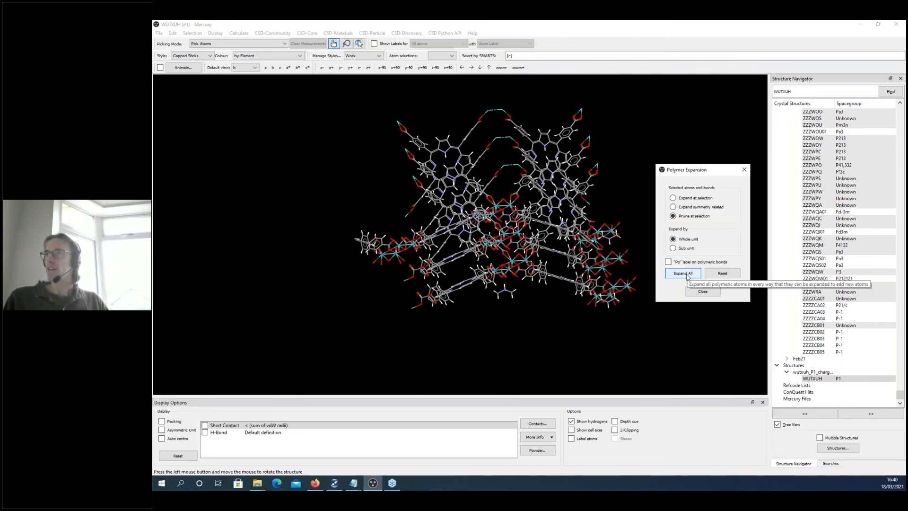
{"action": "left_click", "coordinate": [687, 275]}
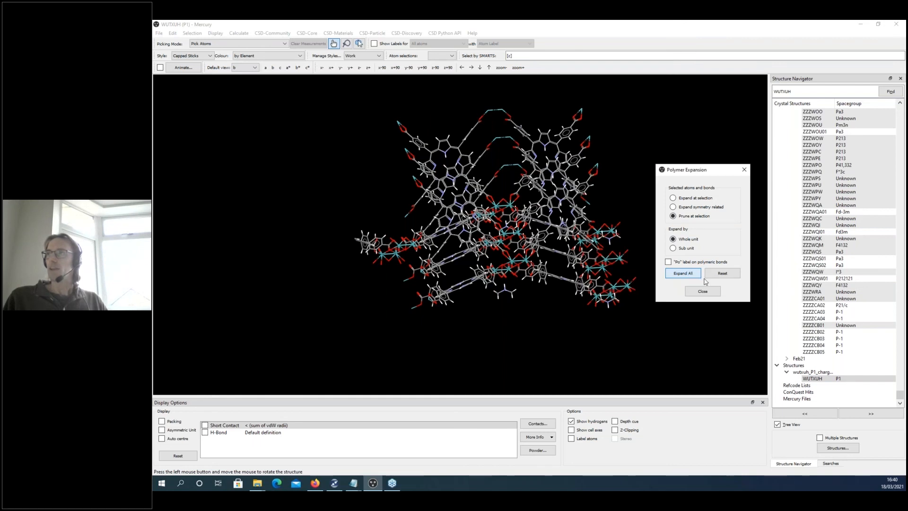